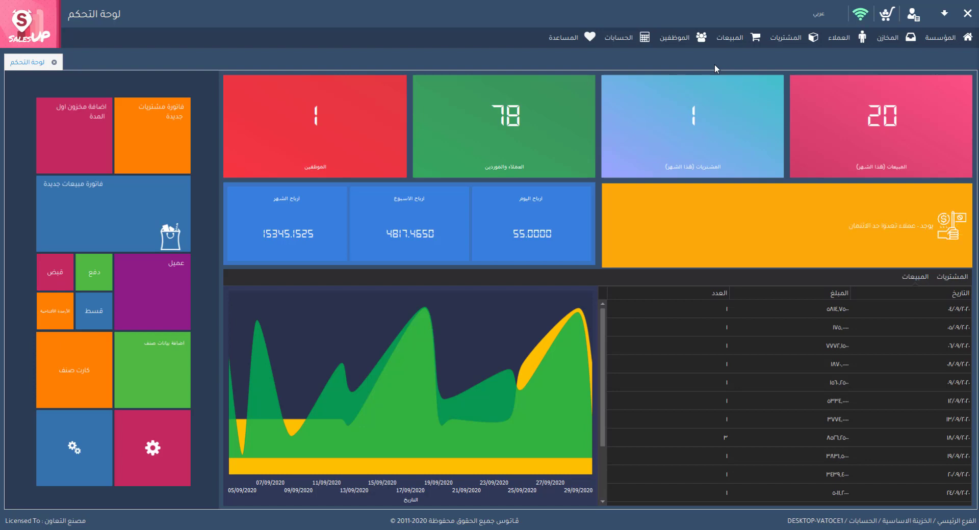
- Open the Treasuries window and enter treasury code 2 and the name خزينة رقم ٢
left_click(627, 44)
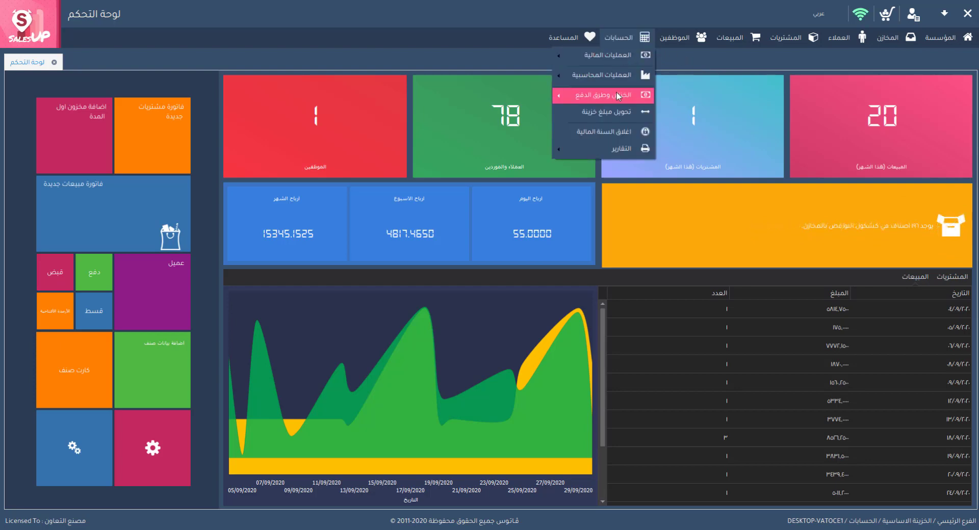
mouse_move(617, 94)
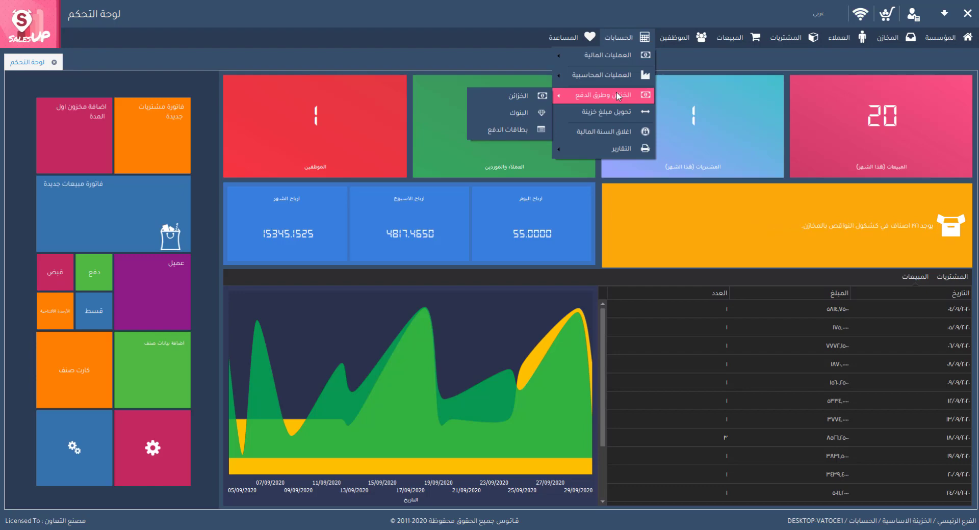
left_click(541, 95)
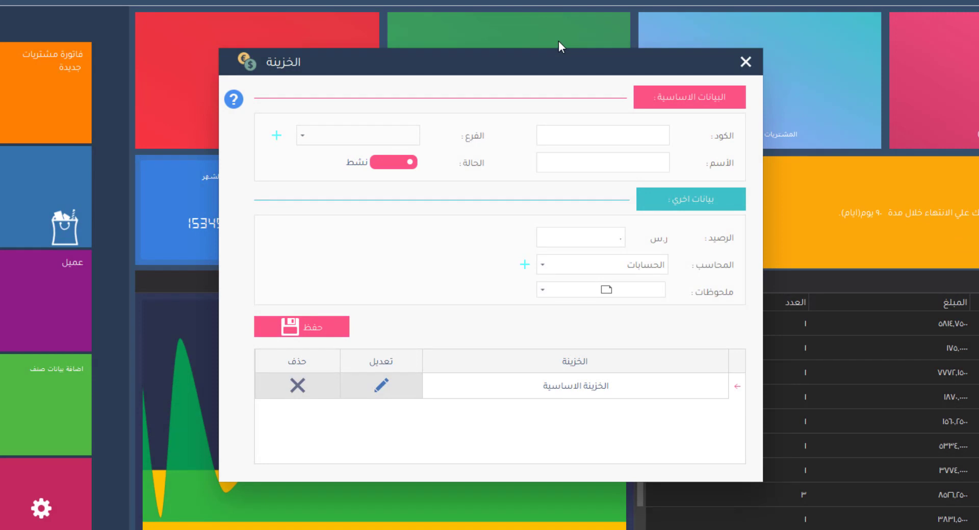
left_click(585, 135)
type("2")
left_click(610, 163)
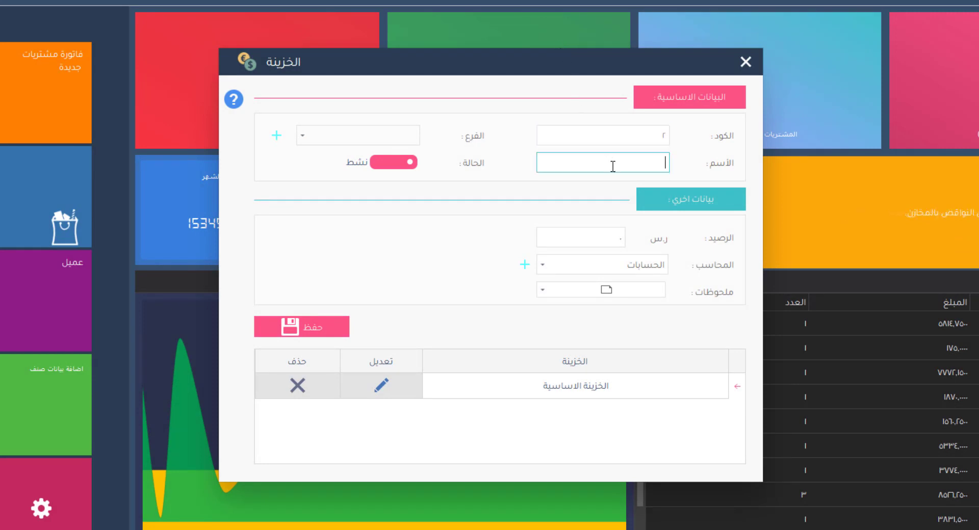
type("خزينة رقم ٢")
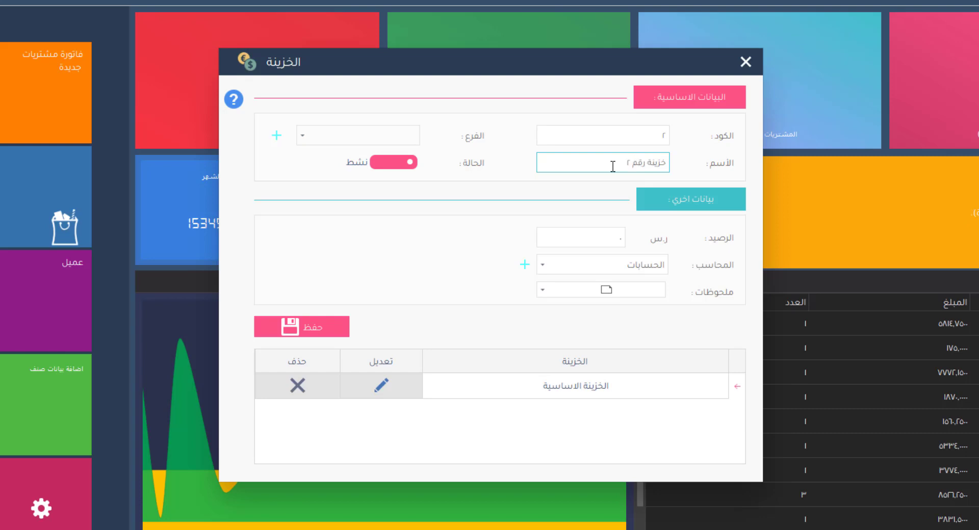
- Assign the treasury to الفرع الرئيسي, leave accountant and notes unchanged, and save it
left_click(302, 135)
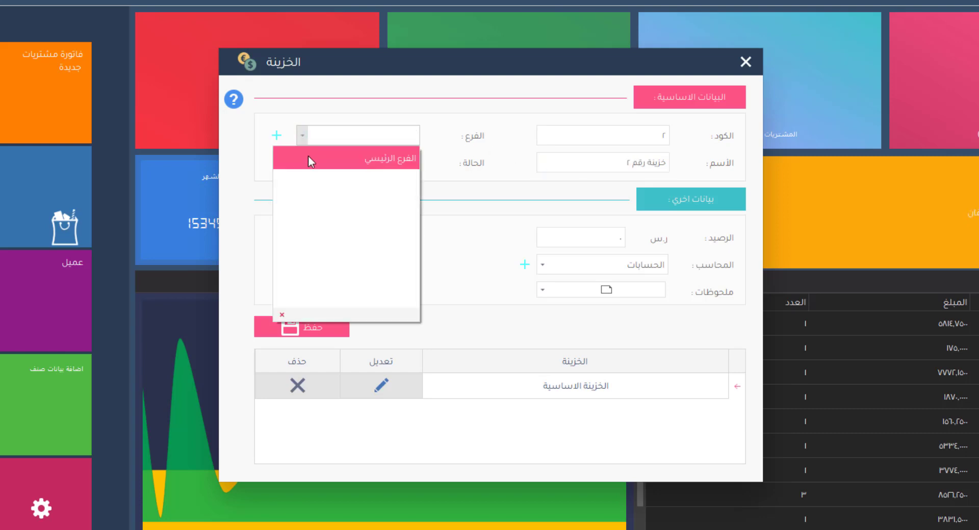
left_click(308, 158)
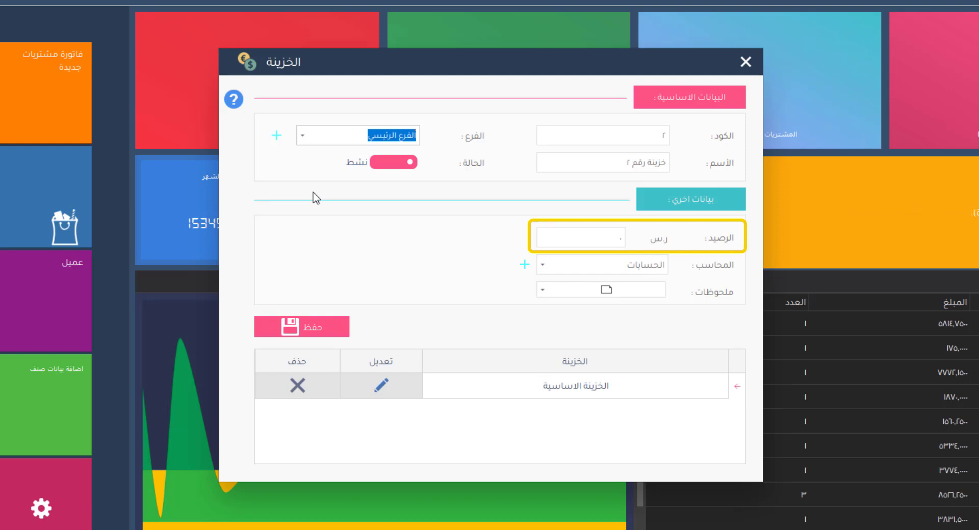
left_click(542, 265)
left_click(542, 266)
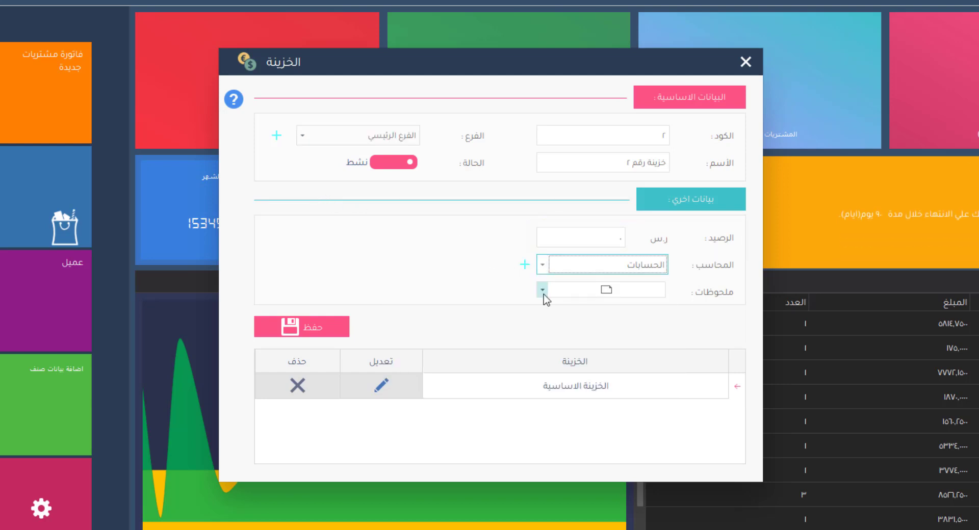
left_click(542, 290)
left_click(542, 290)
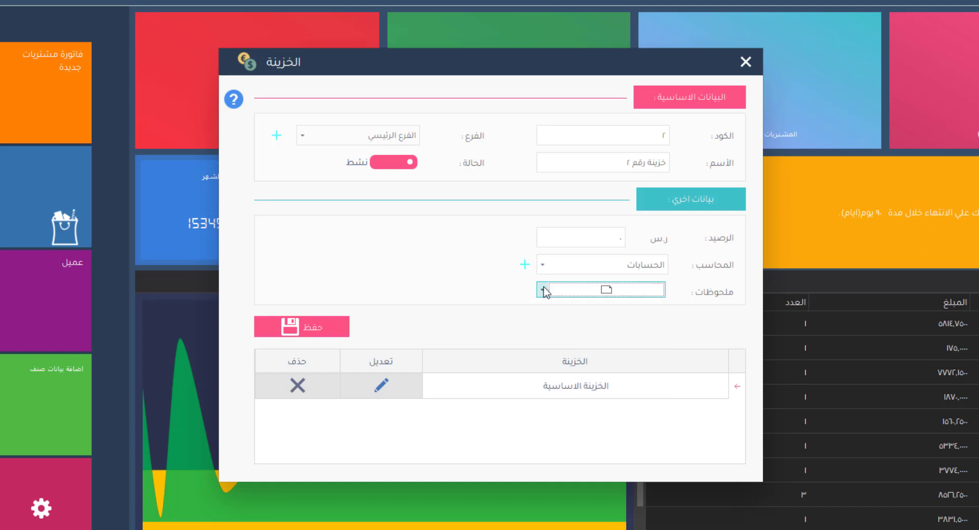
left_click(310, 341)
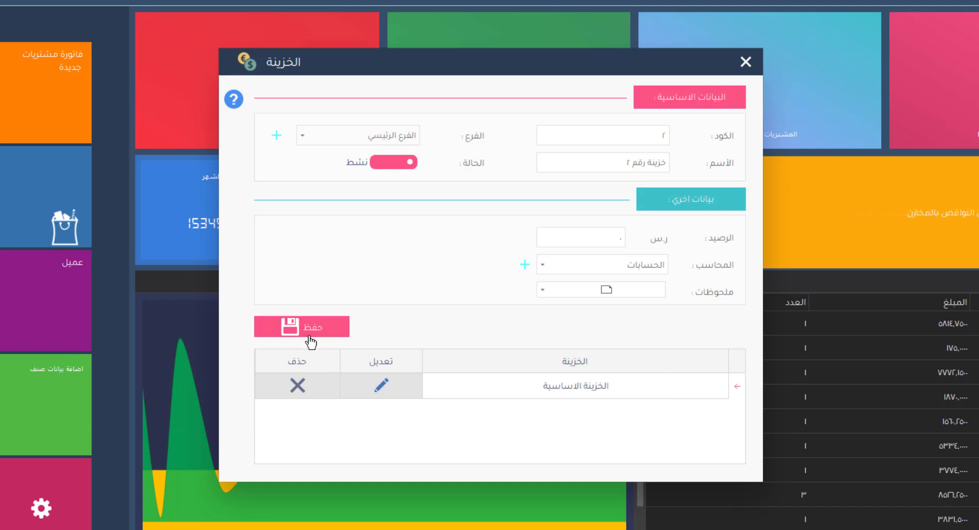
left_click(311, 341)
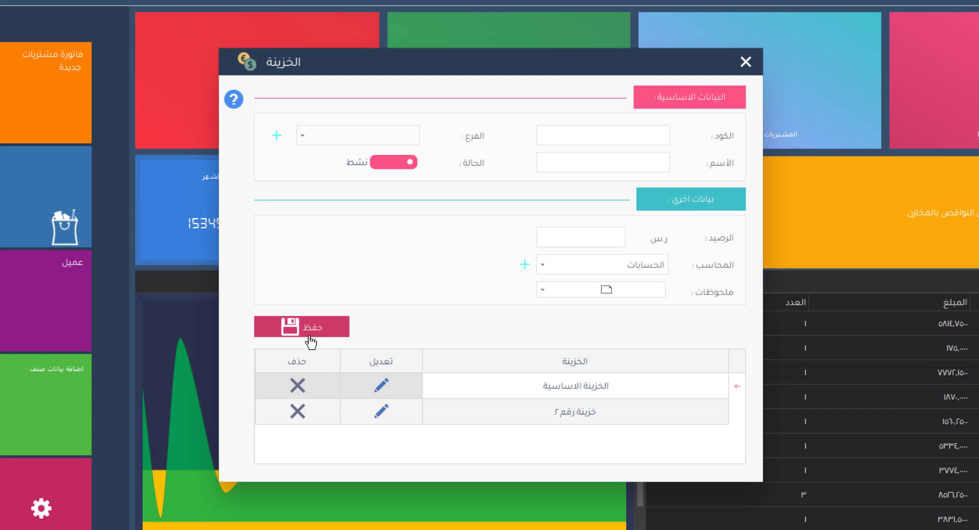
- Rename treasury خزينة رقم ٢ to خزينة رقم ٣ and save
left_click(381, 412)
left_click(617, 158)
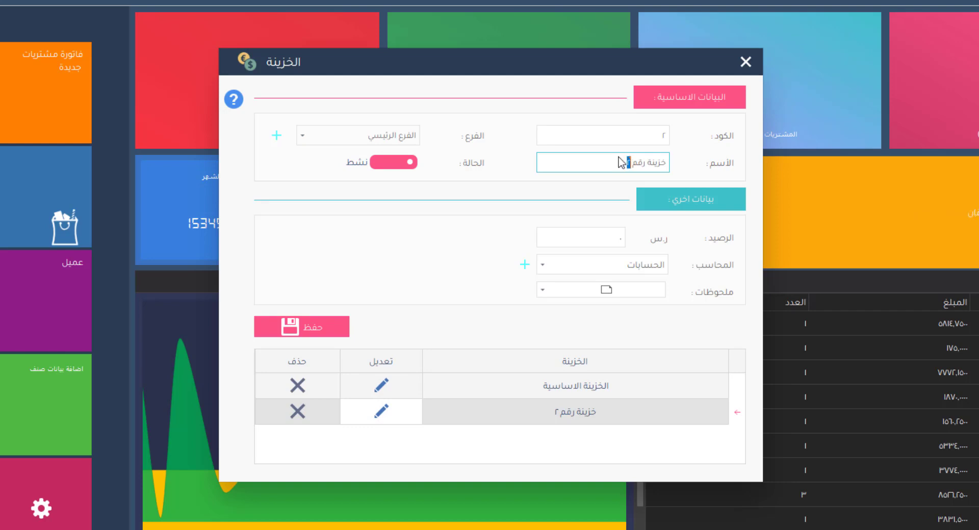
left_click(334, 334)
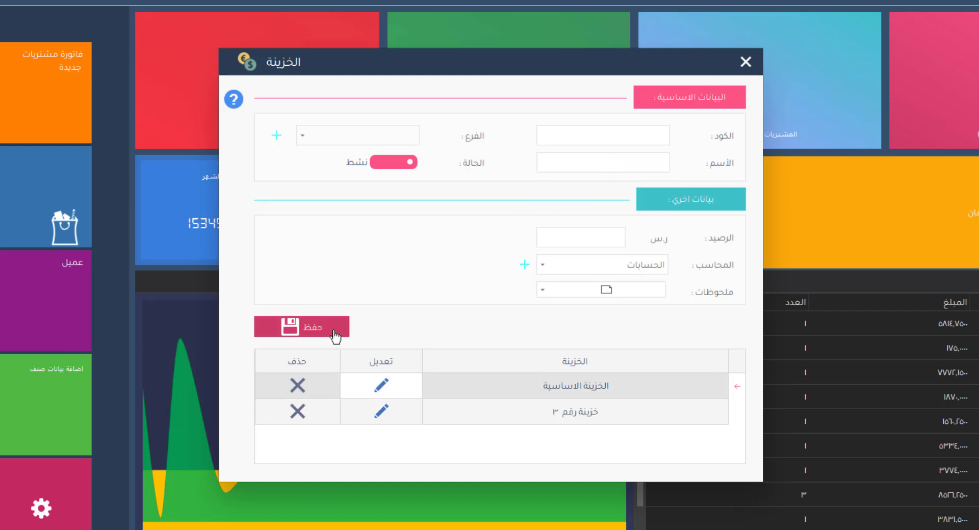
- Delete the خزينة رقم ٣ treasury, confirming the deletion
left_click(302, 420)
left_click(302, 421)
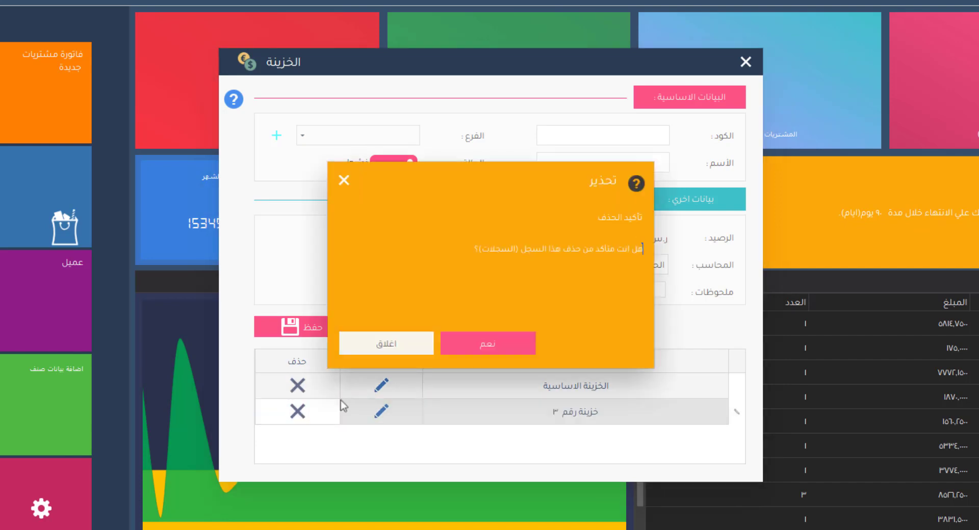
left_click(472, 349)
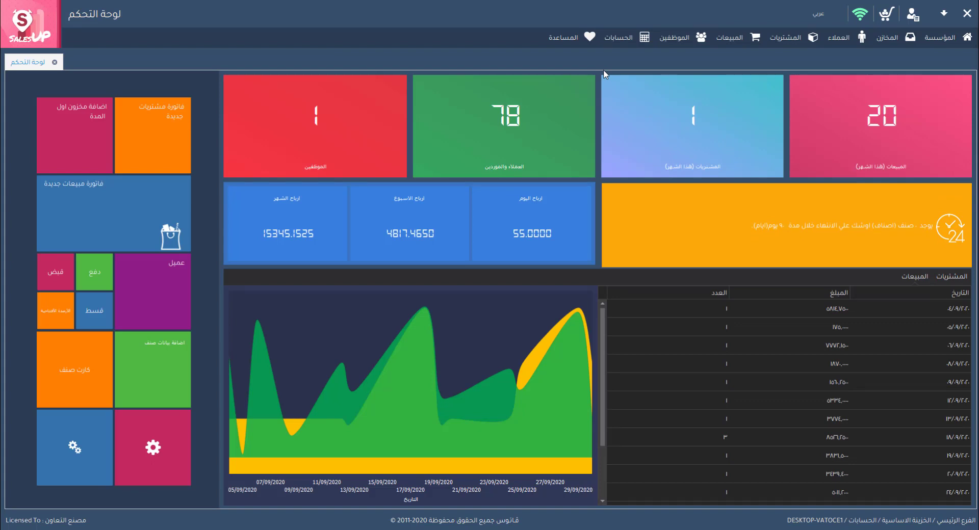
- Open the Banks window and enter the bank account number and account creation date
left_click(616, 40)
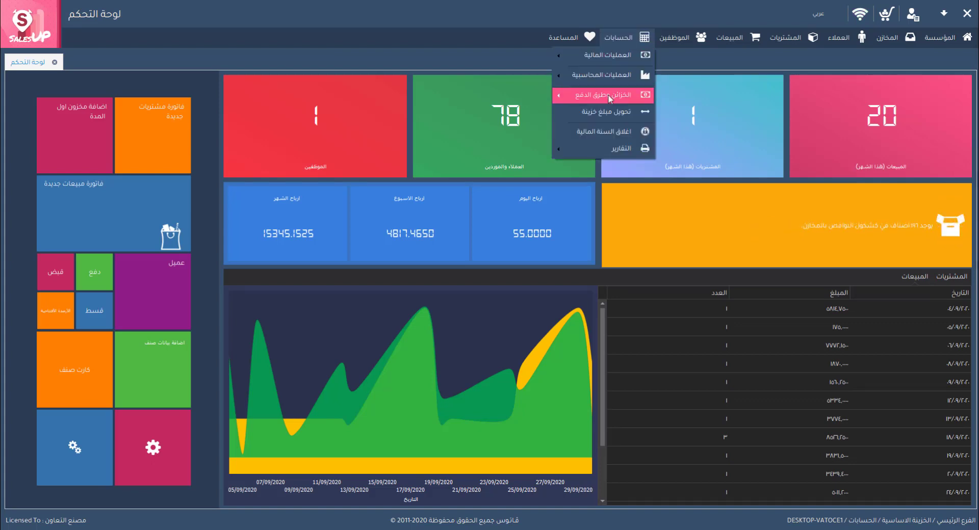
mouse_move(608, 99)
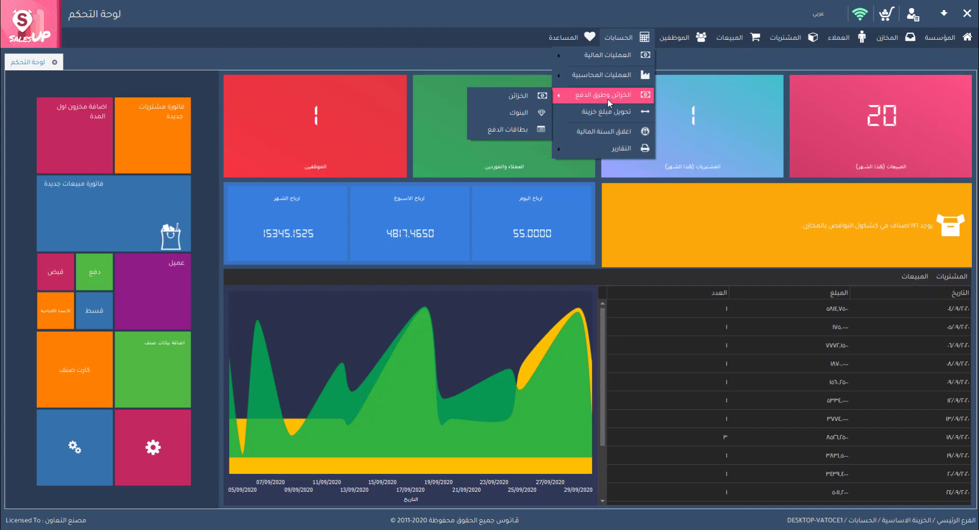
left_click(529, 112)
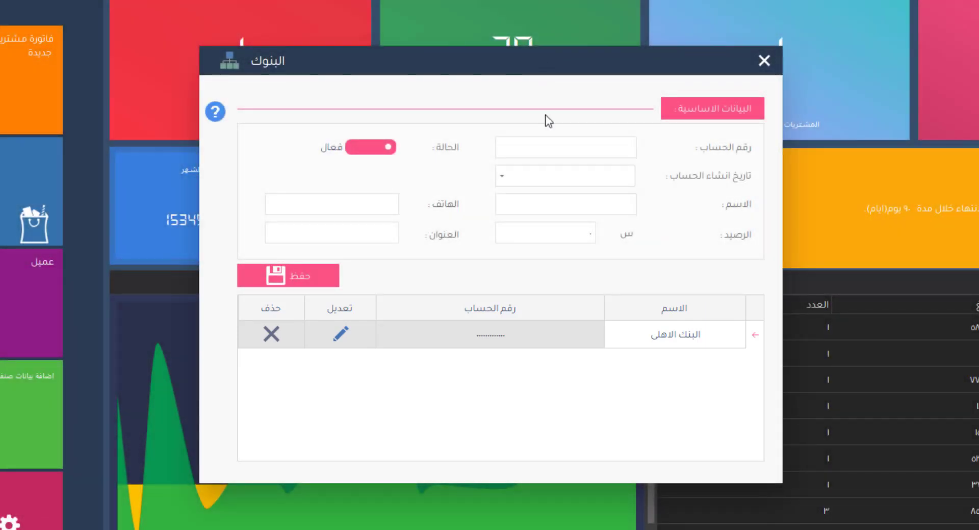
left_click(548, 148)
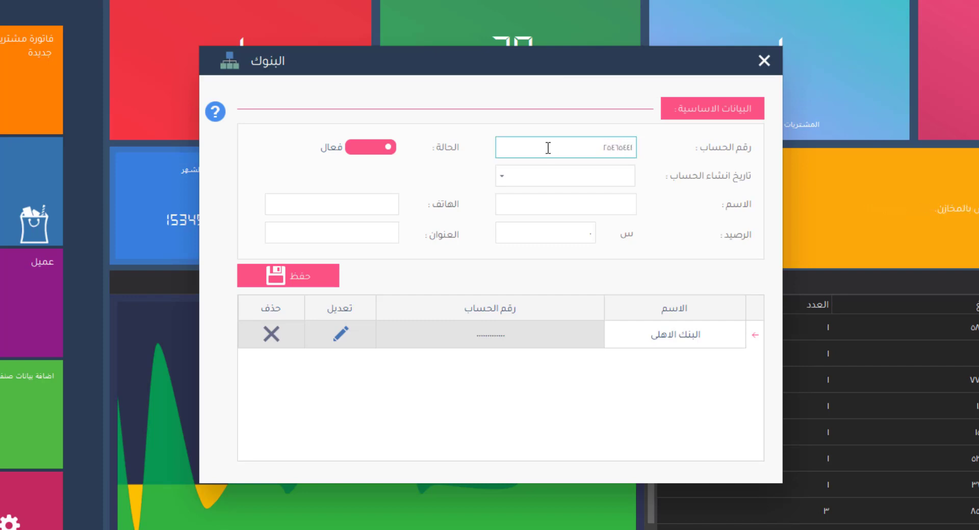
left_click(501, 176)
left_click(515, 289)
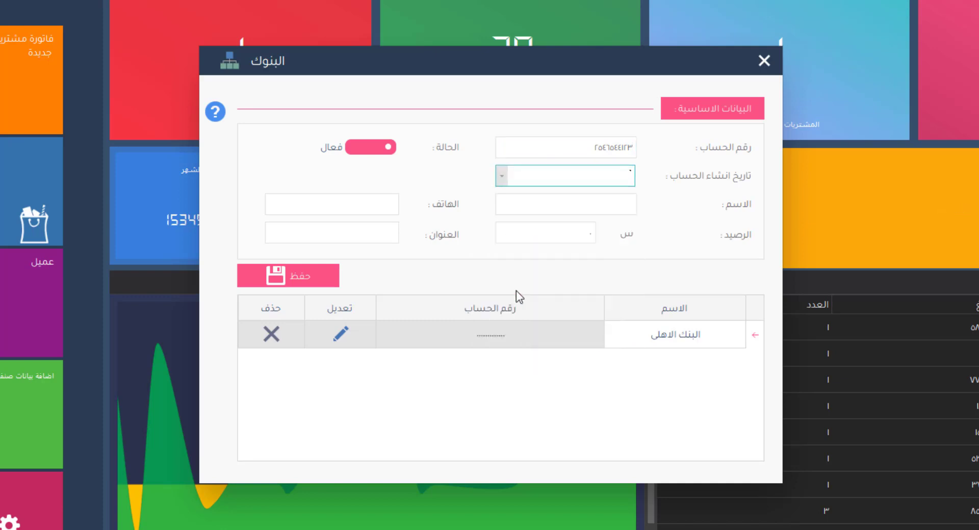
- Name the bank بنك مصر, add its phone number and address القاهرة, and save
left_click(528, 207)
type("بنك مصر")
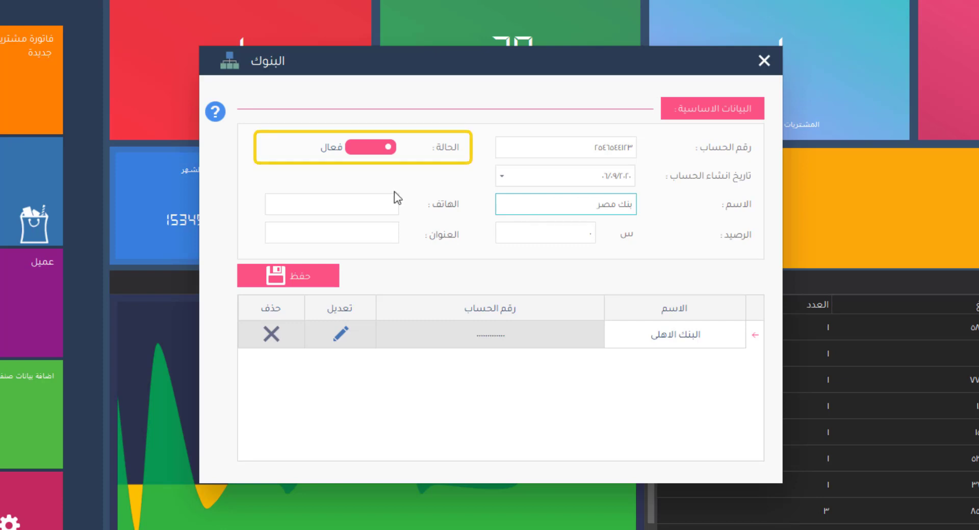
left_click(389, 205)
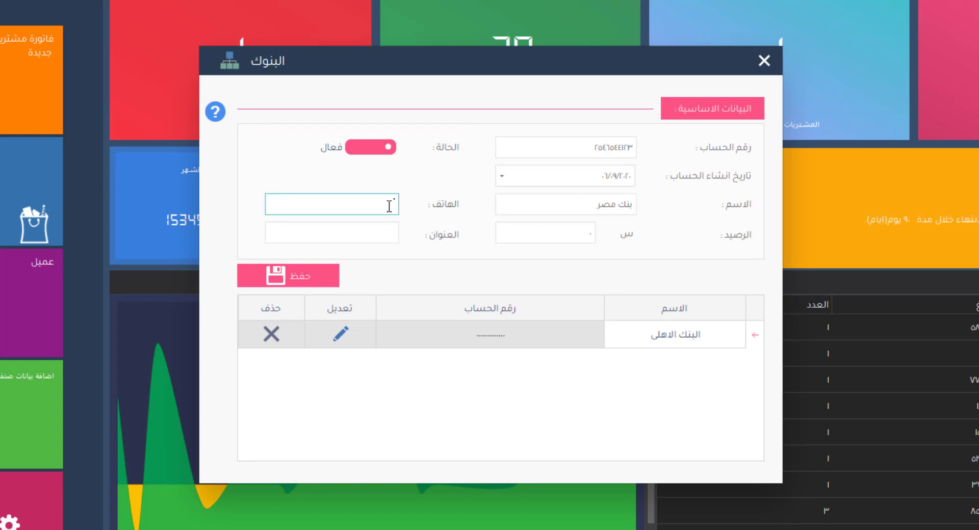
left_click(393, 228)
type("القاهرة")
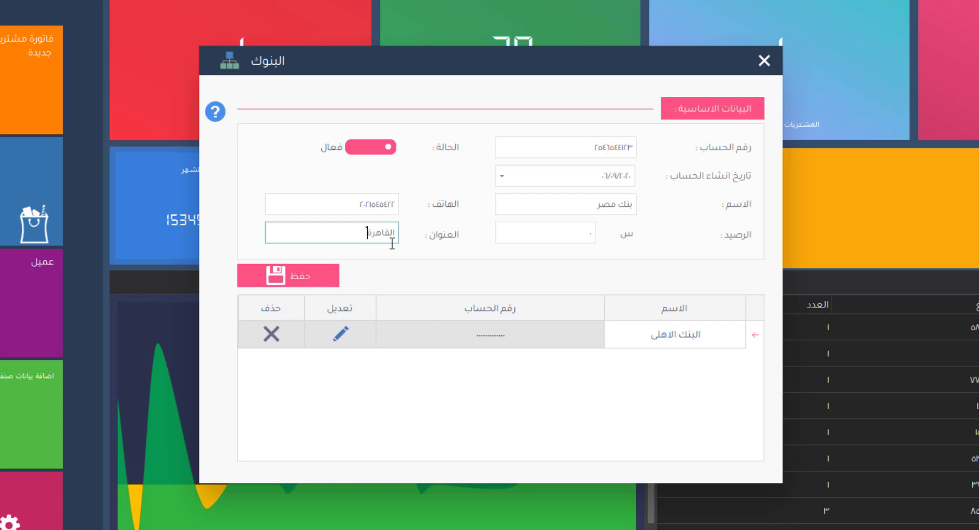
left_click(296, 284)
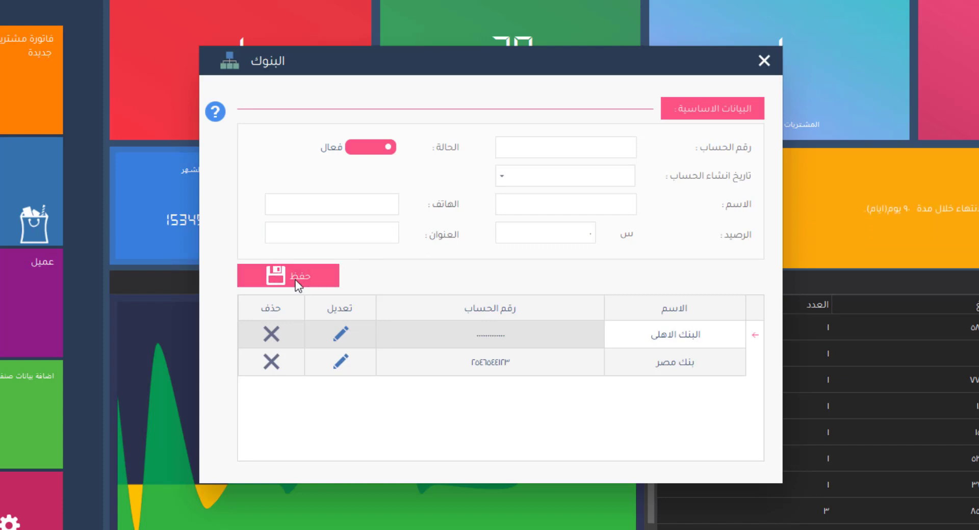
- Rename the بنك مصر bank to بنك مصرا and save
left_click(331, 360)
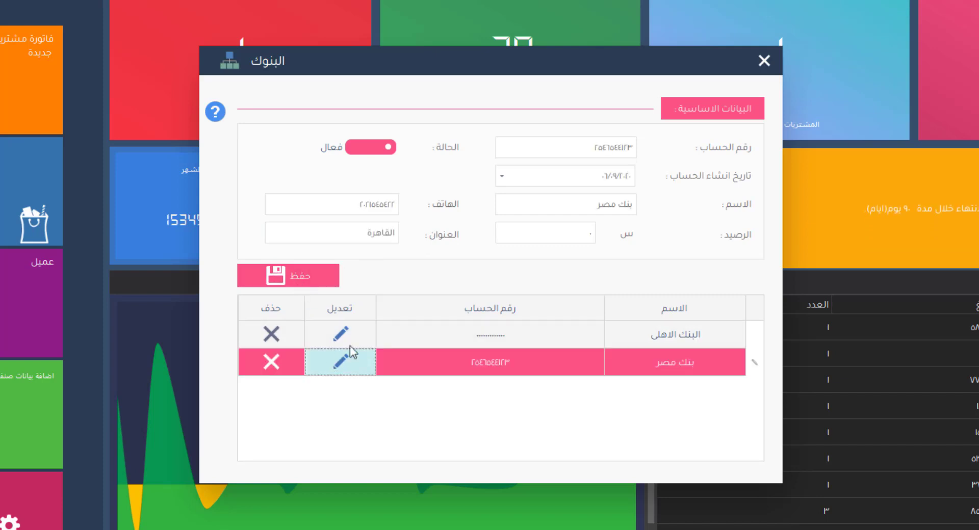
left_click(577, 205)
type("ا")
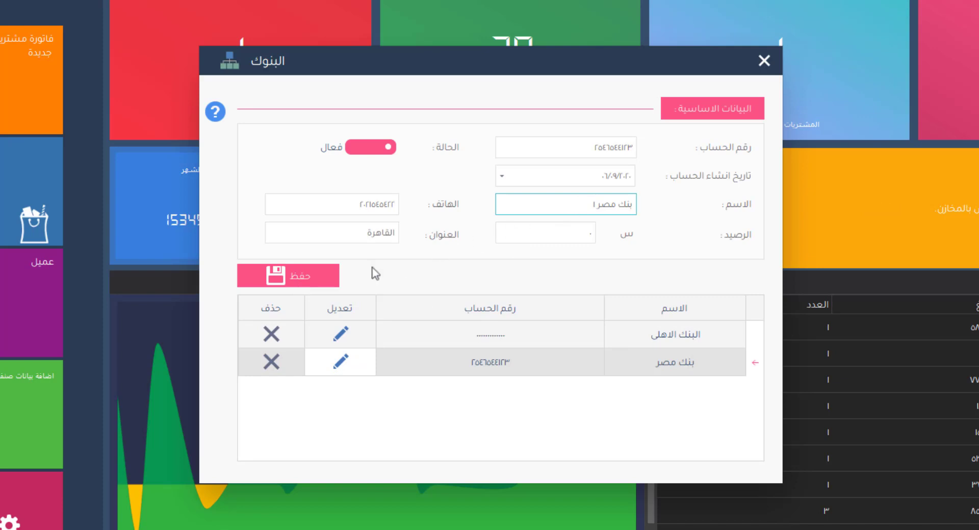
left_click(324, 285)
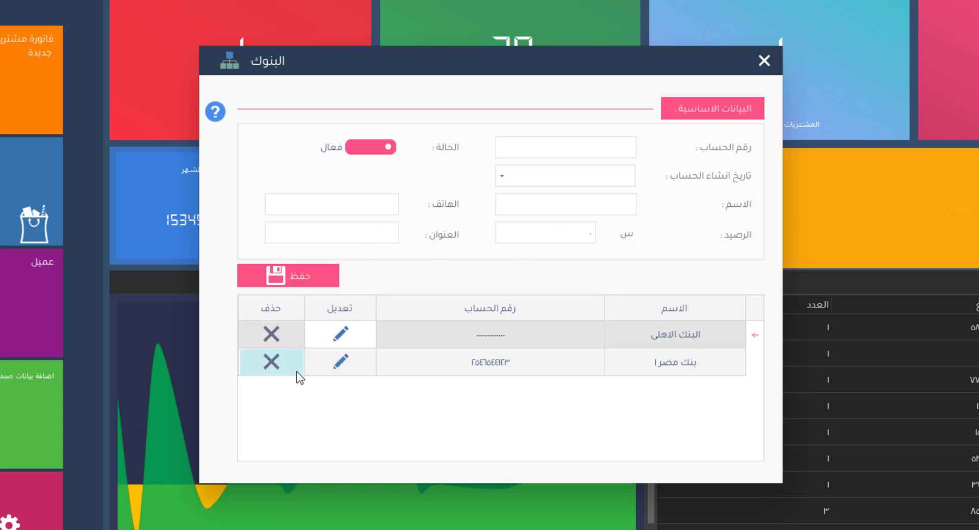
- Delete the بنك مصرا record, confirm, and close the Banks window
left_click(274, 365)
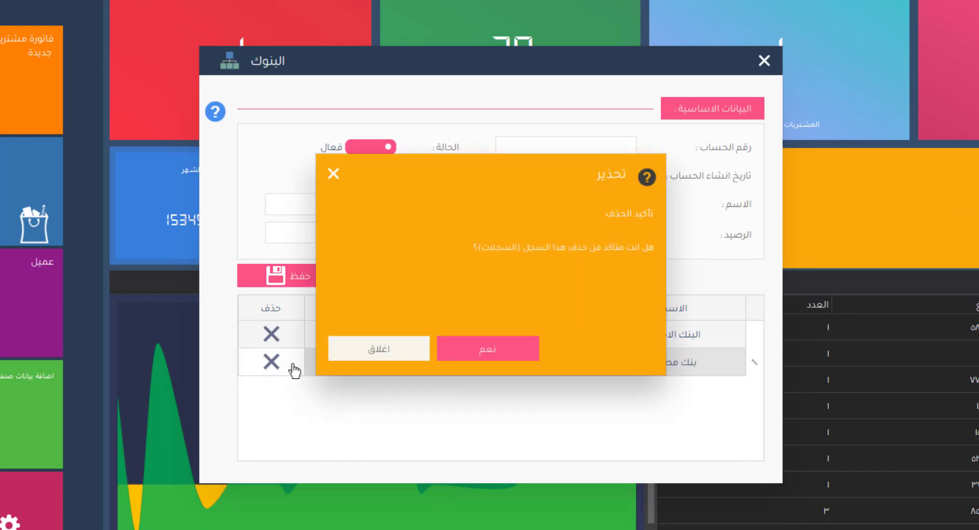
left_click(505, 352)
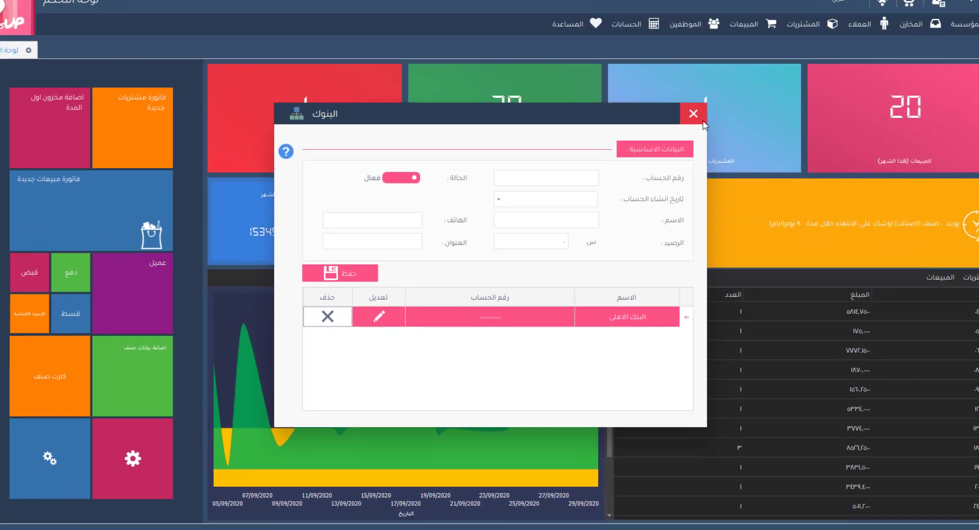
left_click(702, 122)
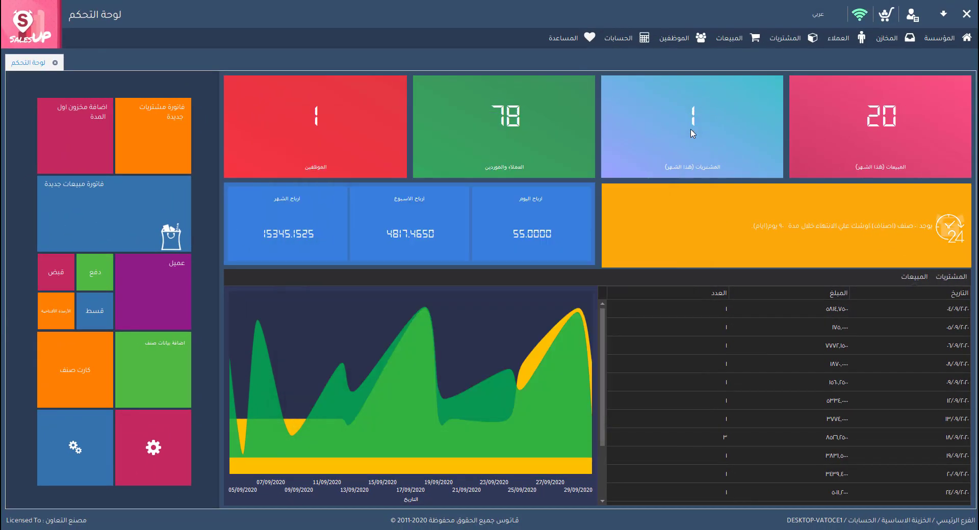
- Open the Payment Cards window and name a new card بطاقة ١
left_click(631, 40)
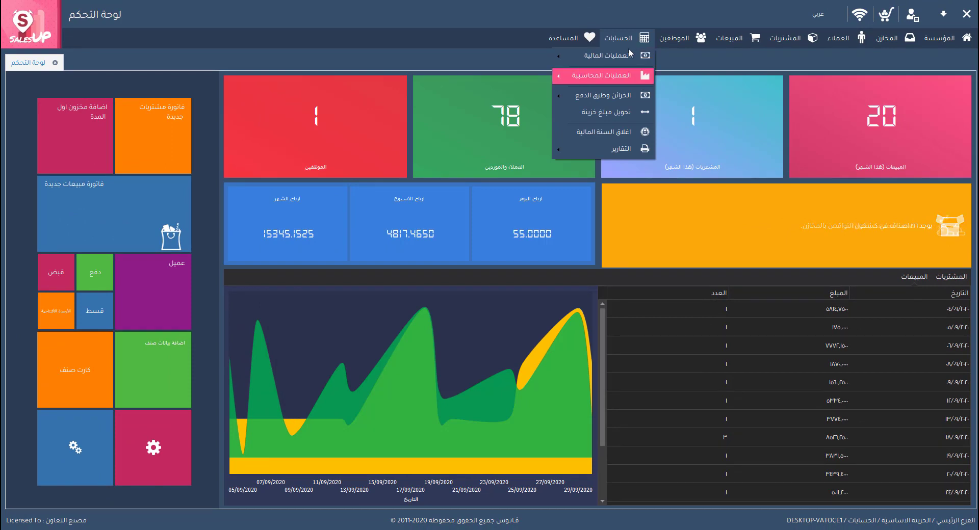
mouse_move(616, 99)
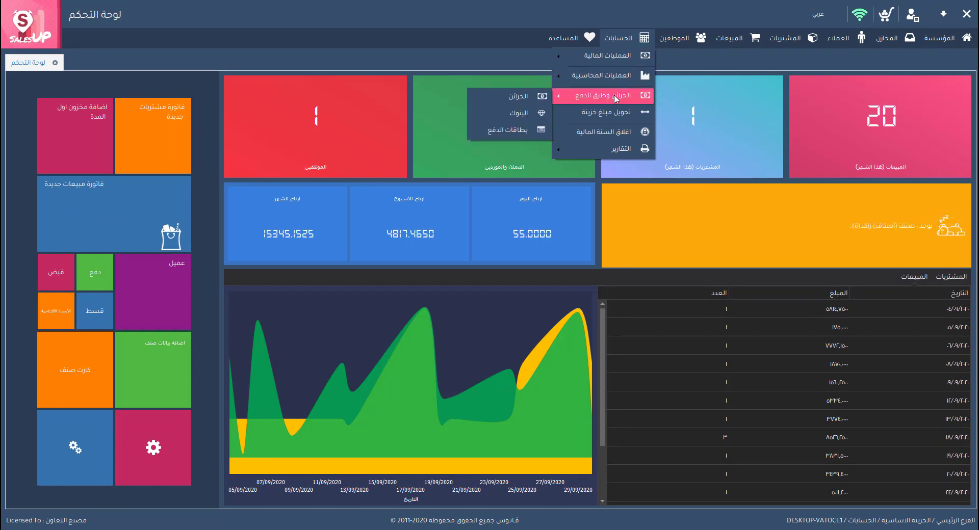
left_click(519, 131)
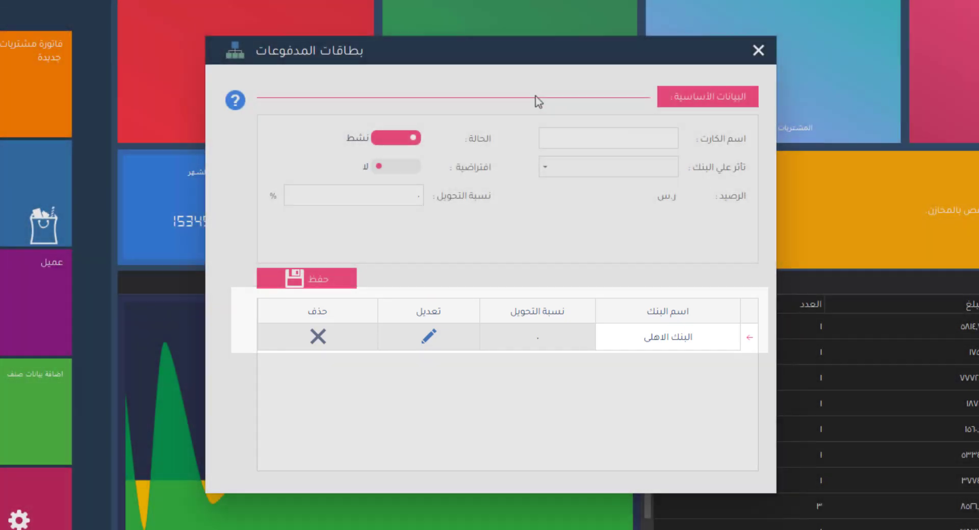
left_click(548, 138)
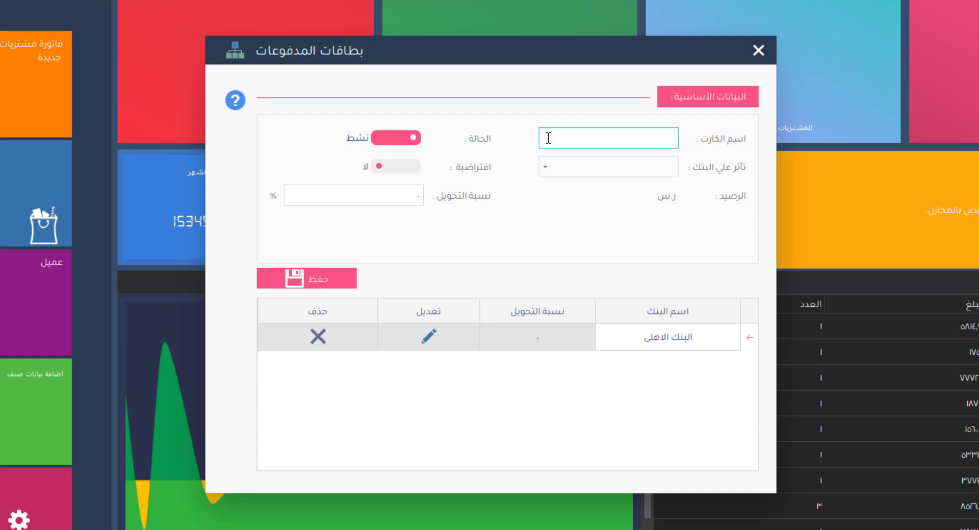
type("بطاقة ا")
- Link the card to البنك الاهلى, make it default, set 10% conversion, and save
left_click(545, 167)
left_click(590, 196)
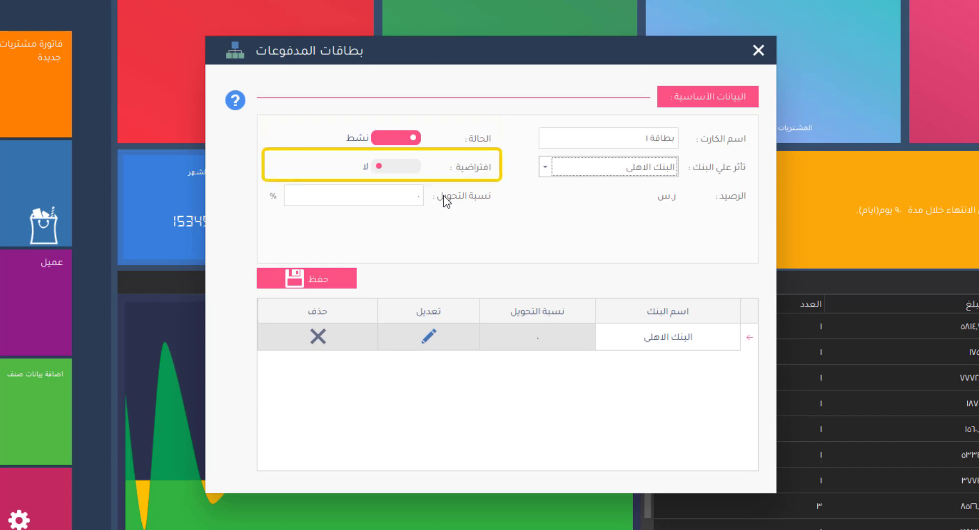
left_click(412, 167)
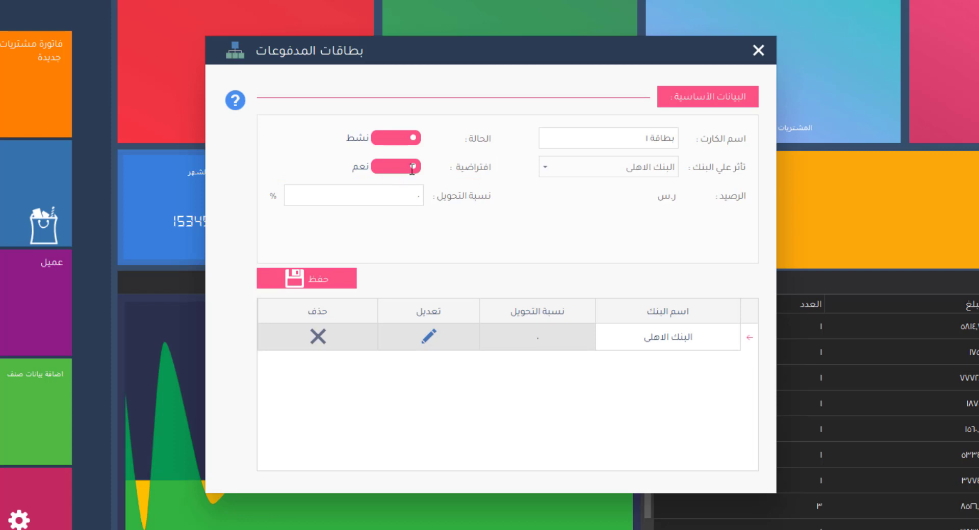
left_click(408, 195)
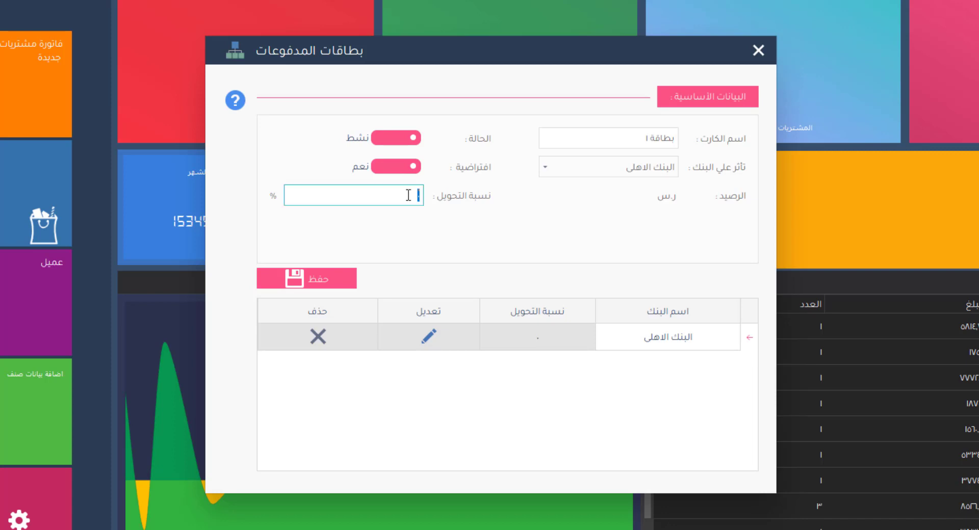
type("1")
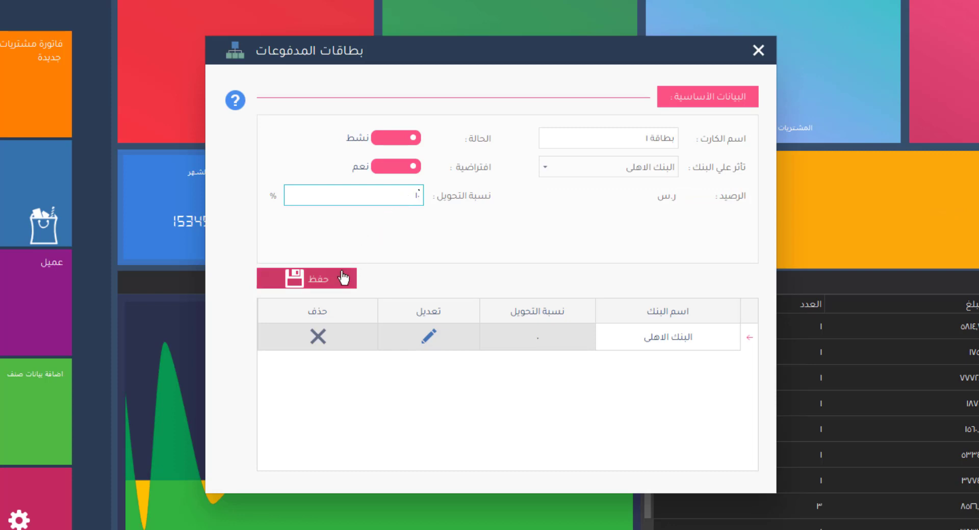
left_click(332, 286)
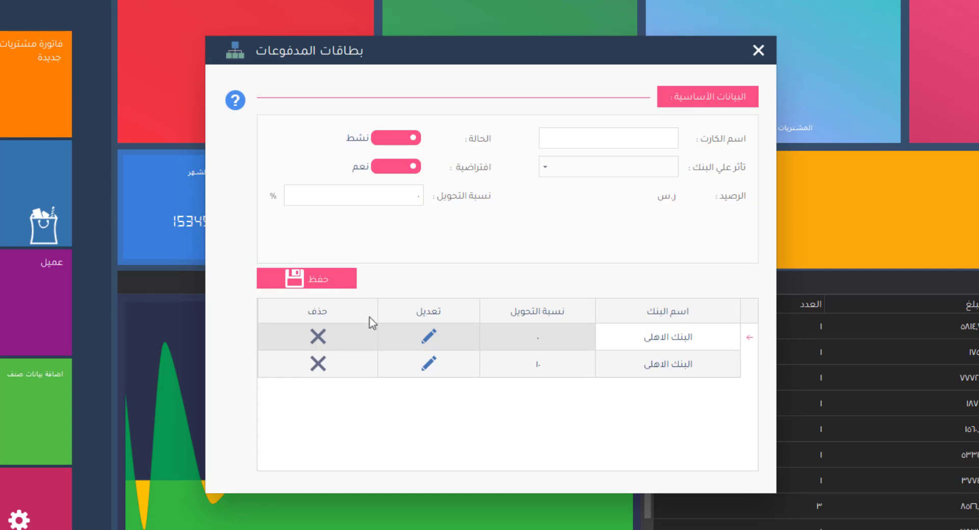
- Rename the second card بطاقة ٢, save, then delete that card row with confirmation
left_click(418, 363)
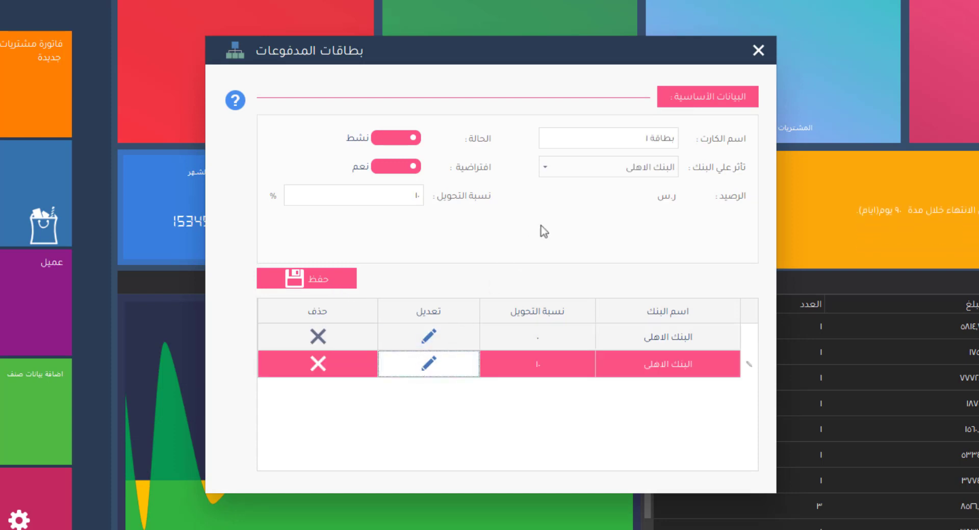
double_click(616, 142)
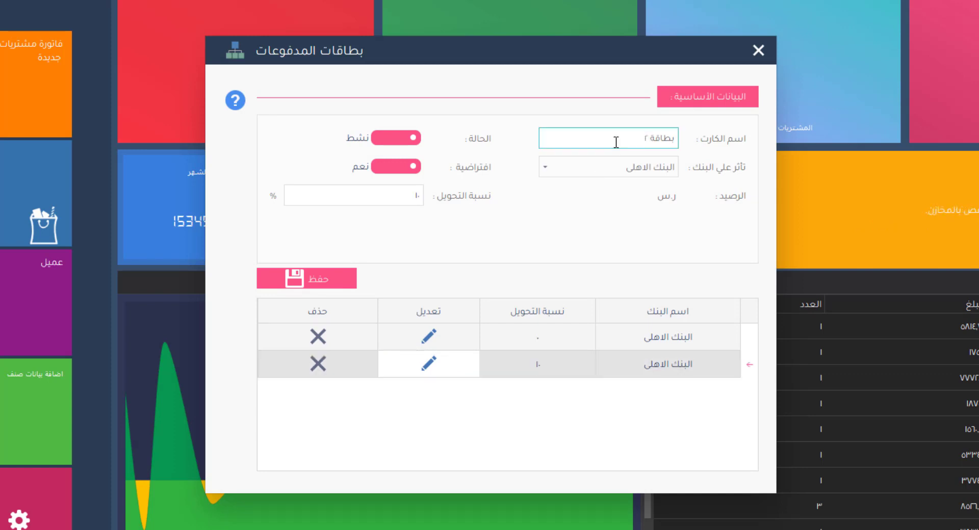
left_click(321, 283)
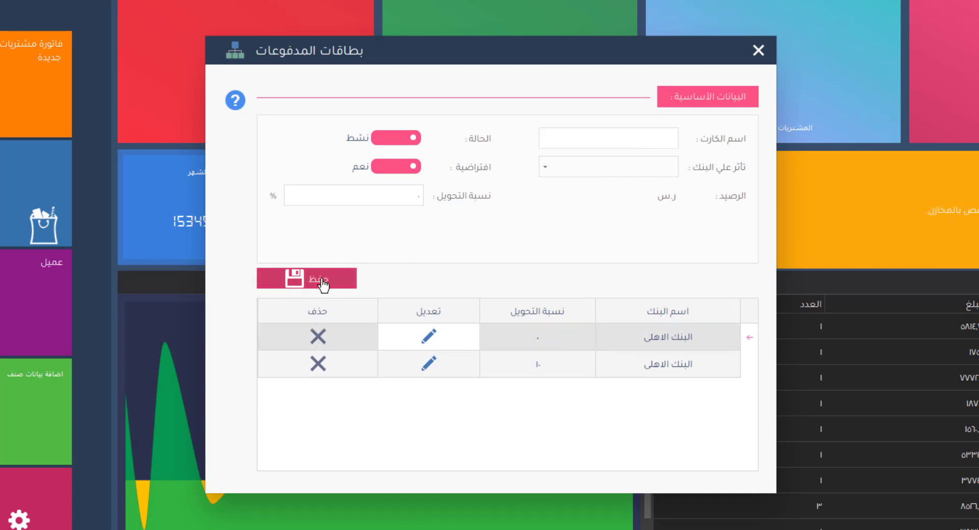
left_click(318, 364)
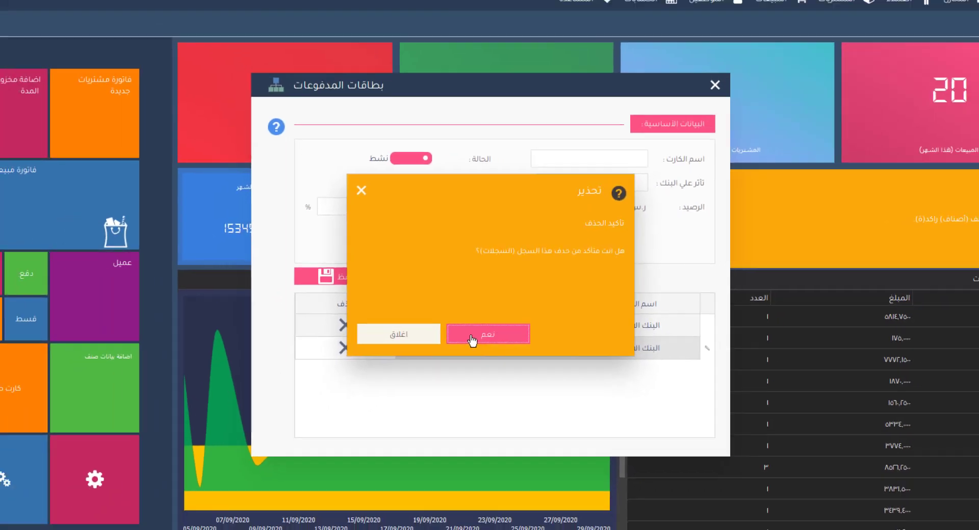
left_click(462, 351)
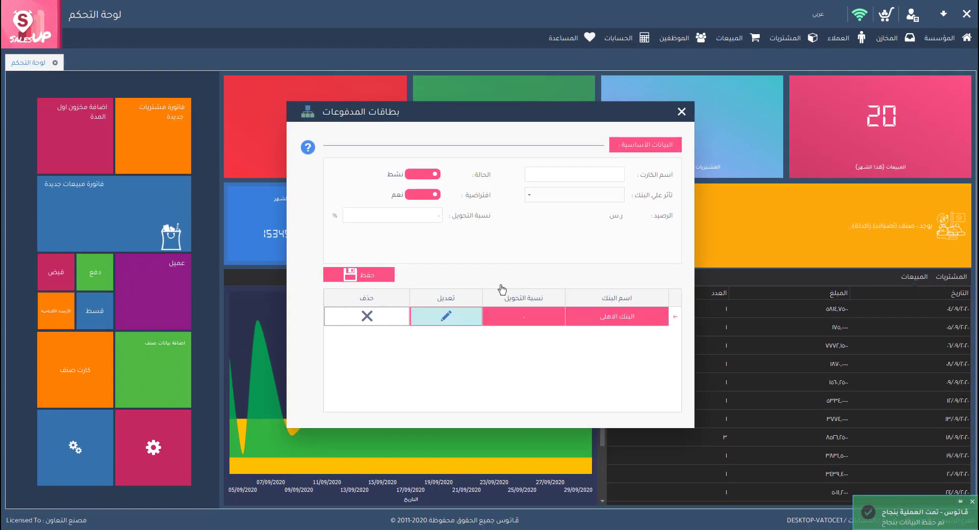